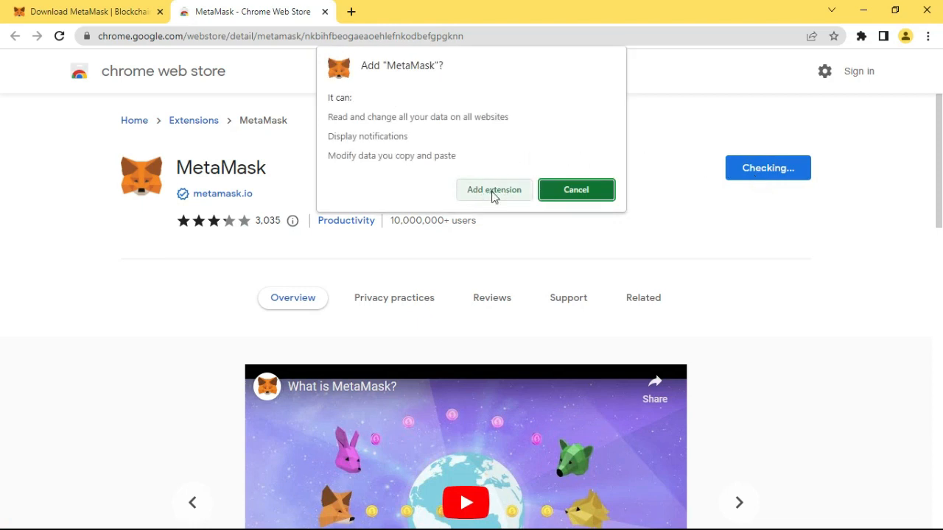
Add the MetaMask extension and begin creating a new wallet, agreeing to the terms of use and usage data collection
click(487, 190)
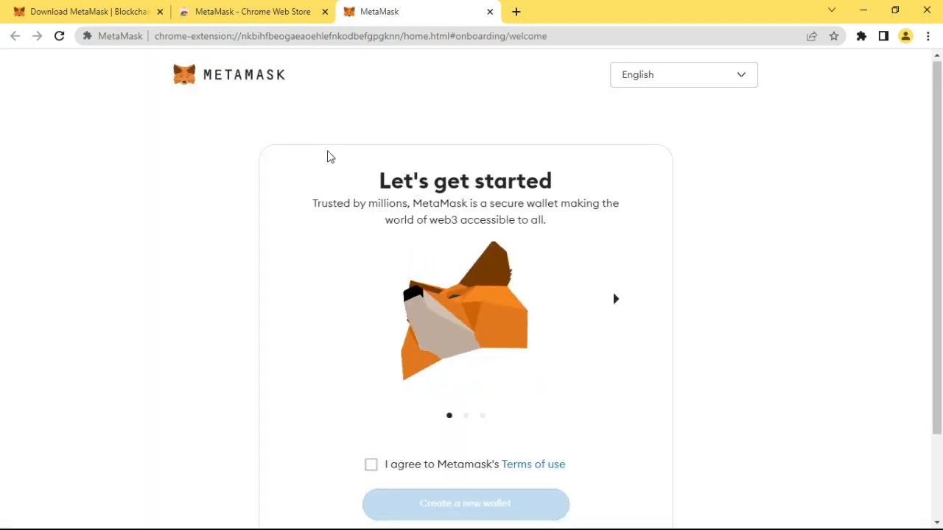
scroll(329, 157, down, 2)
click(370, 357)
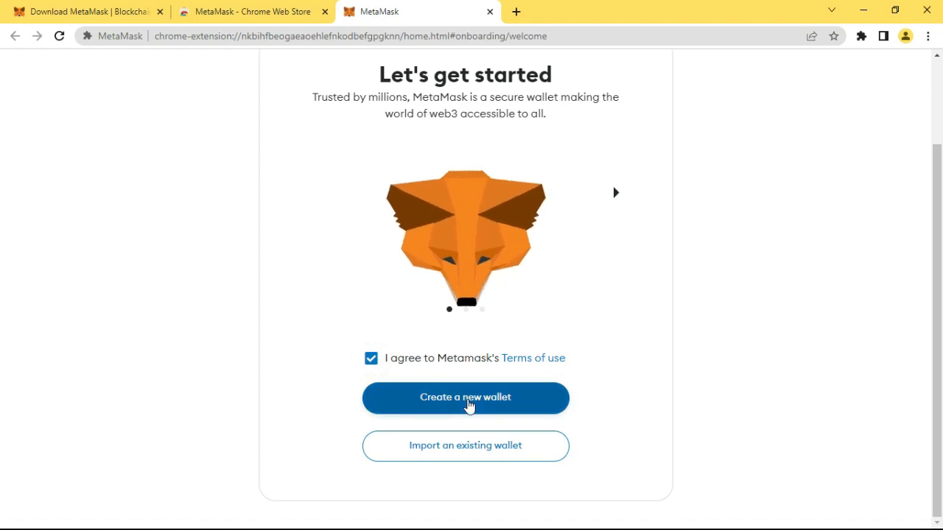
click(468, 405)
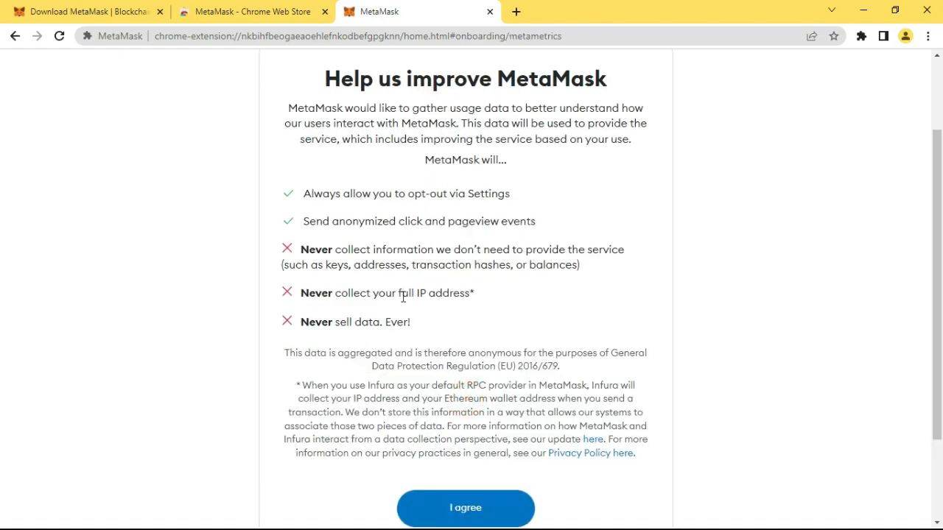
scroll(403, 296, down, 2)
click(464, 388)
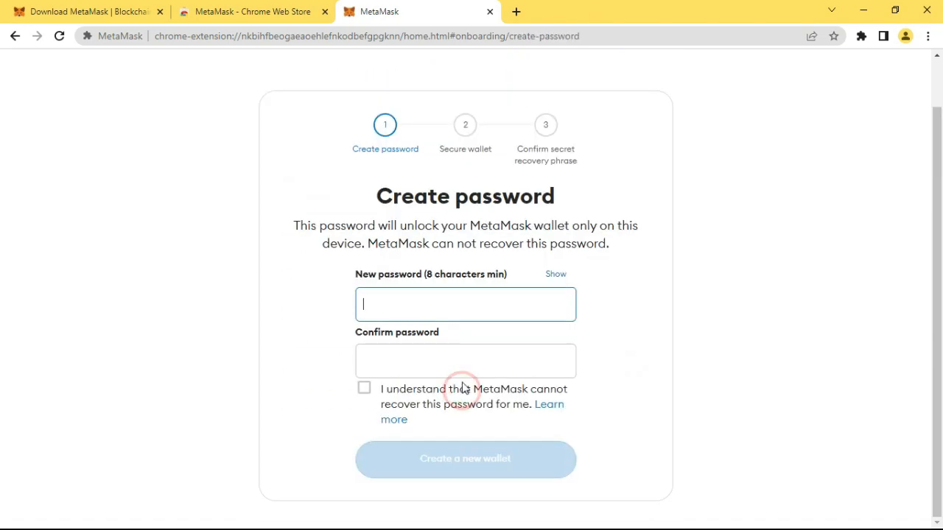
Create the wallet with a new, matching confirmed password, acknowledging that MetaMask cannot recover it
click(447, 309)
text(•)
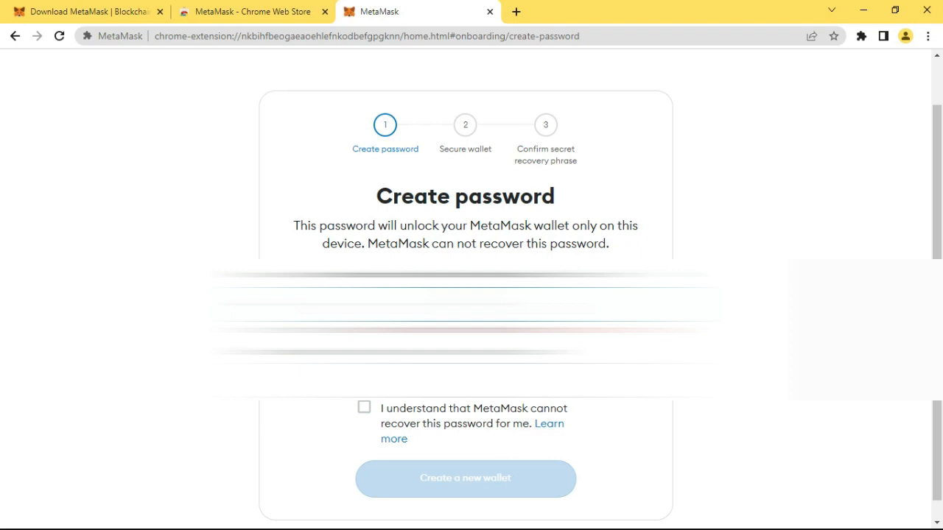
text(••)
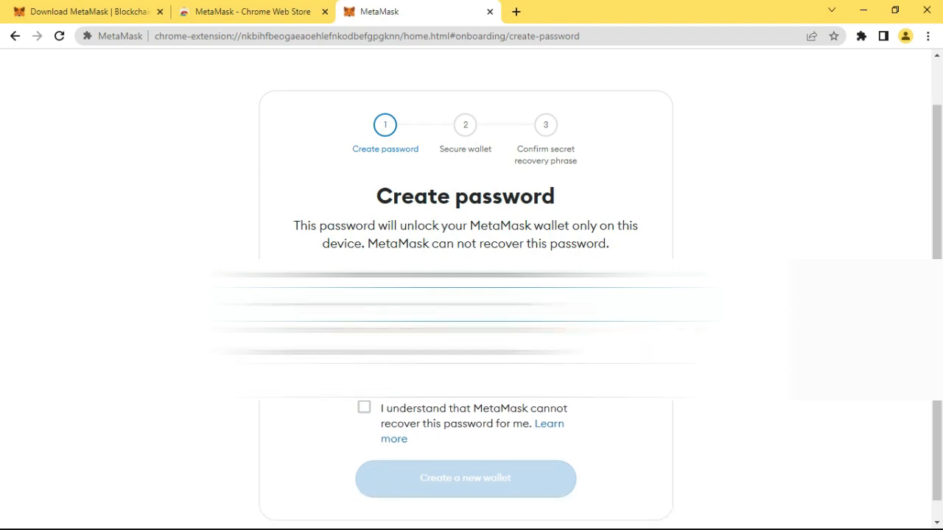
click(417, 385)
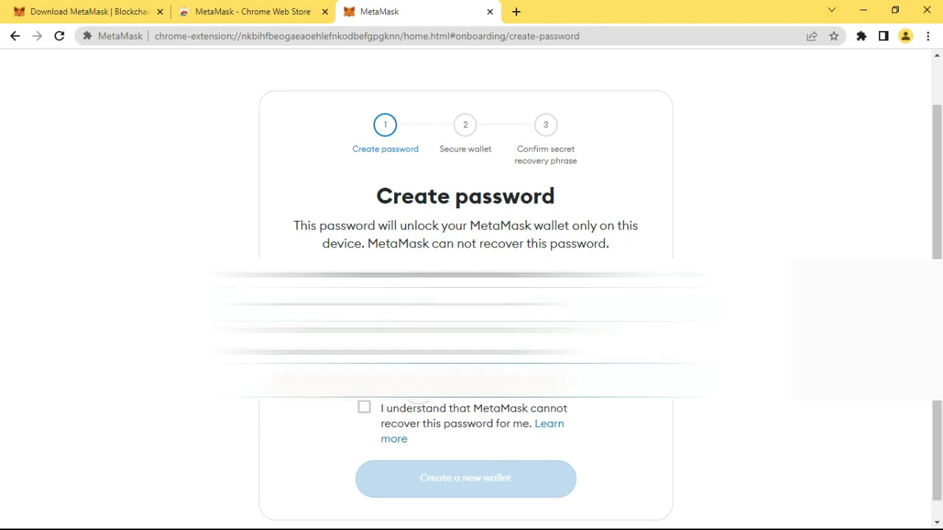
text(•)
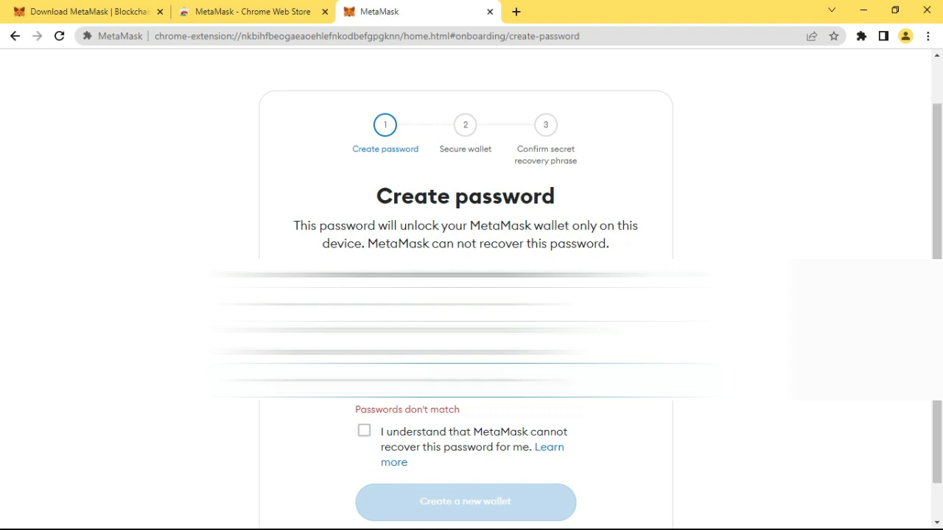
click(442, 305)
key(ctrl+a)
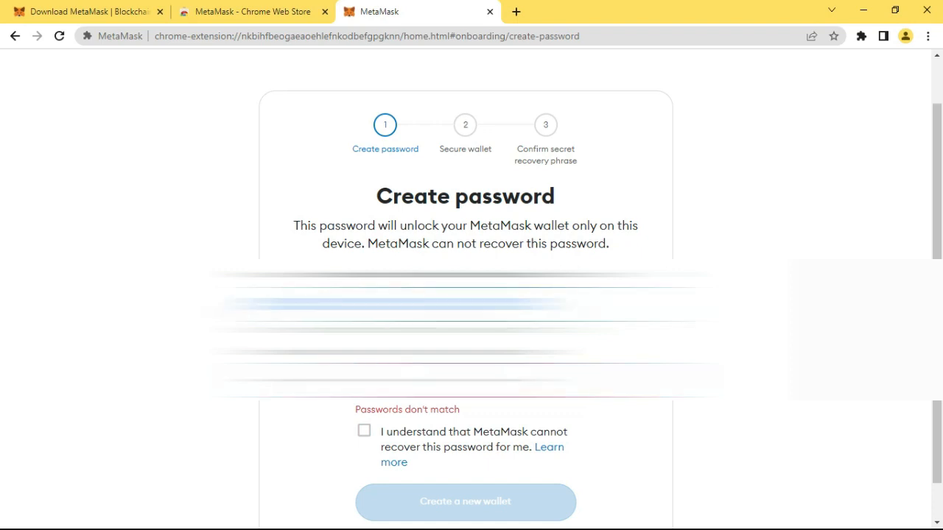
key(Tab)
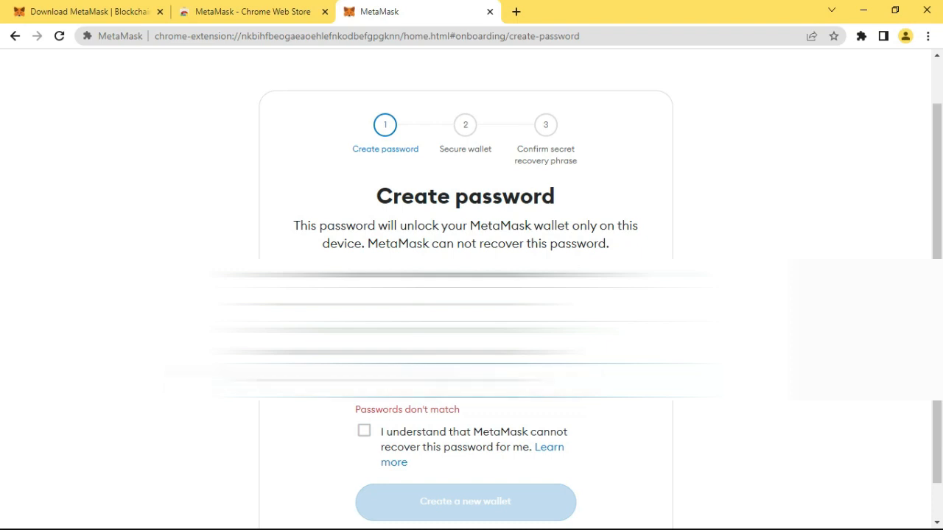
text(*)
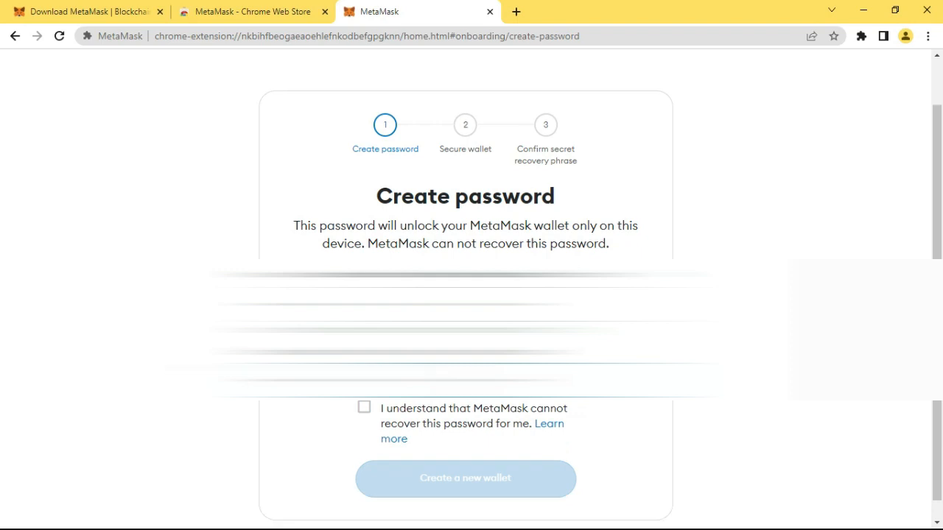
click(362, 411)
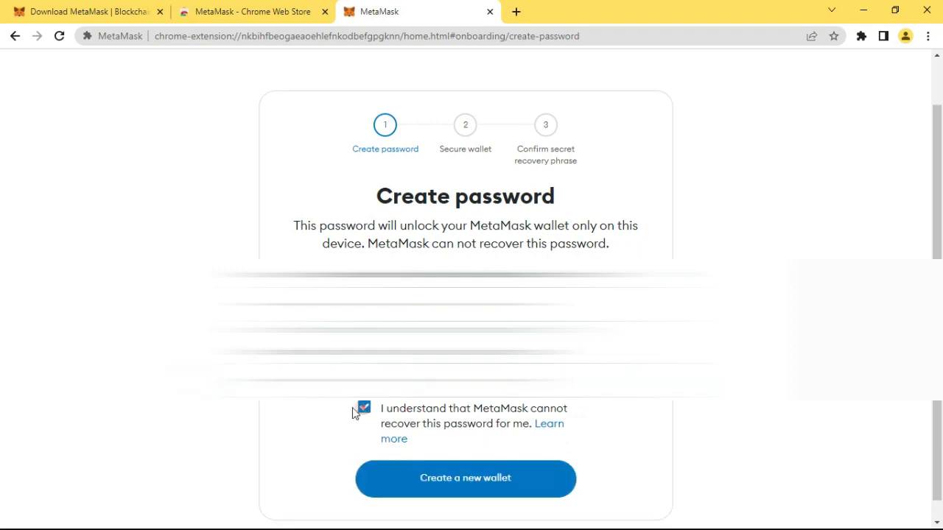
click(444, 489)
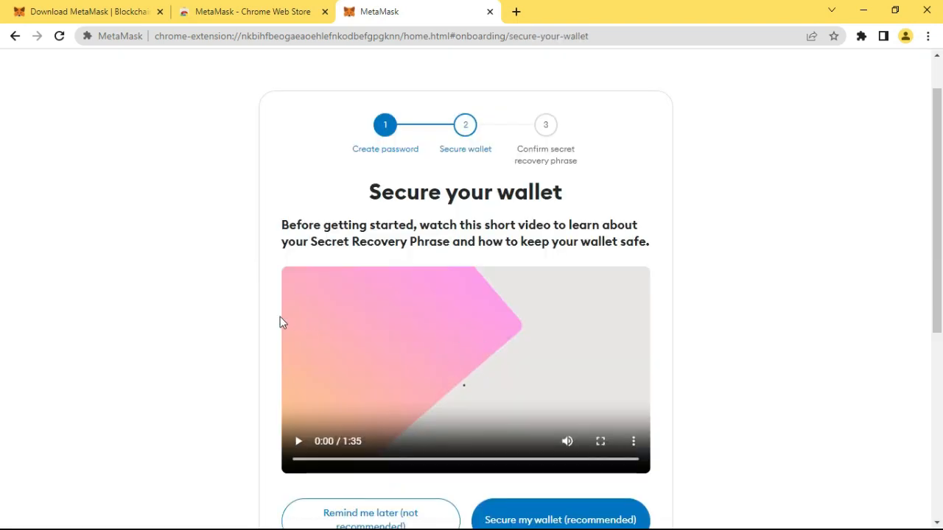
Choose the recommended option to secure the wallet and reveal its Secret Recovery Phrase
scroll(280, 322, down, 3)
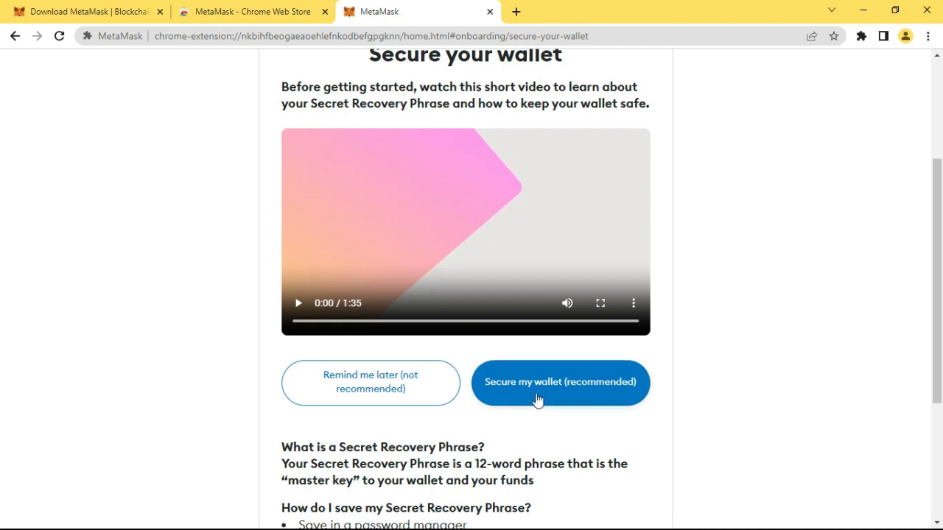
click(537, 388)
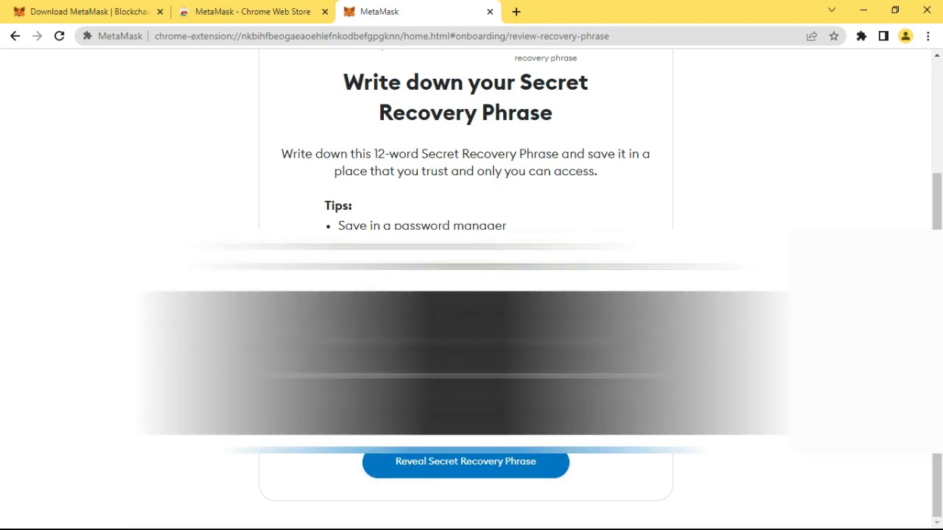
click(464, 462)
scroll(471, 295, down, 1)
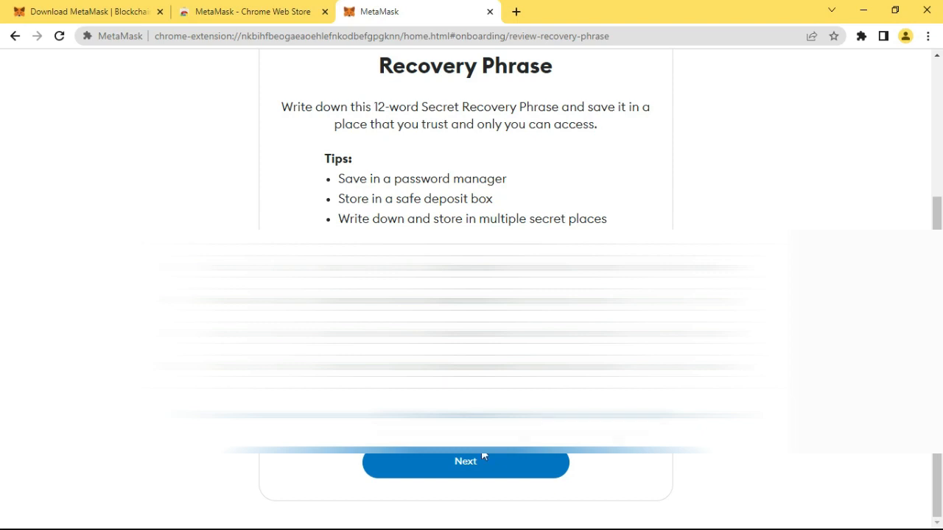
Continue to the phrase check, fill in the missing words of the Secret Recovery Phrase and confirm it
click(464, 467)
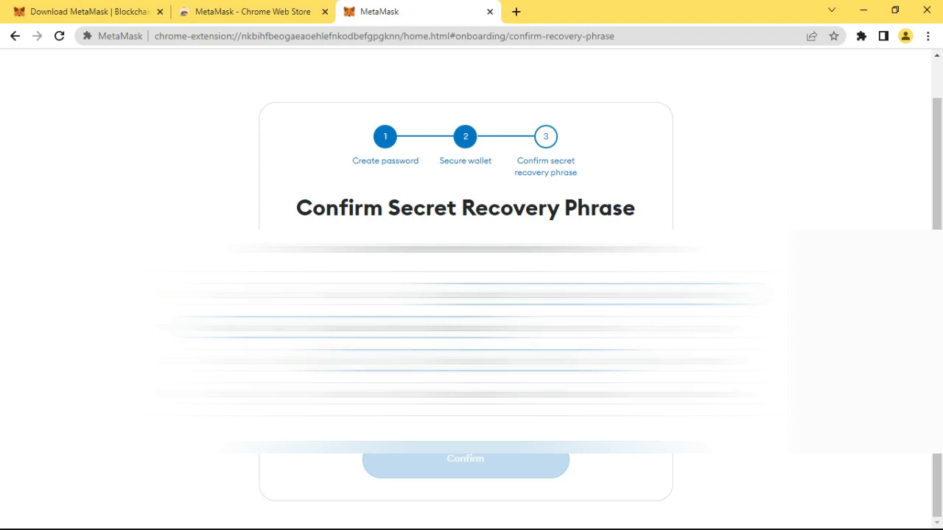
text(e)
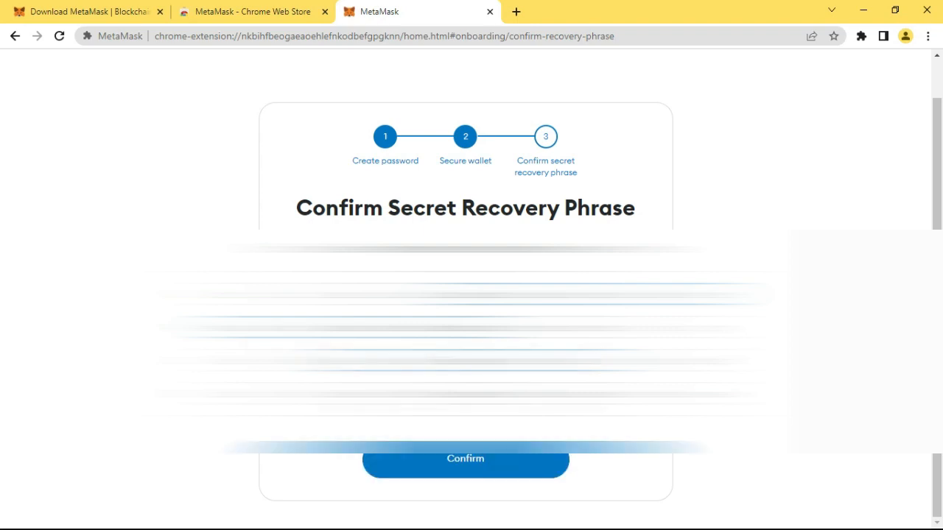
click(472, 459)
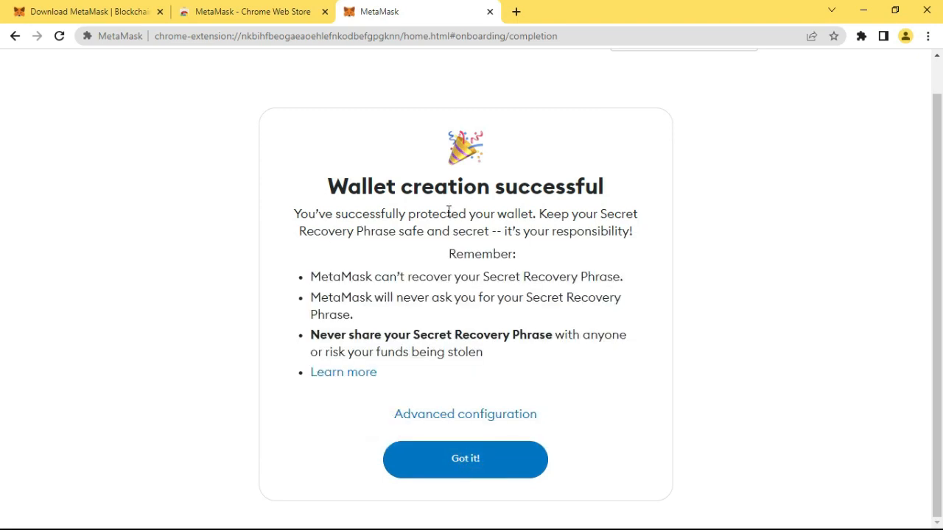
Finish the remaining onboarding pages and dismiss the What's new notice to reach the wallet's home page
click(463, 459)
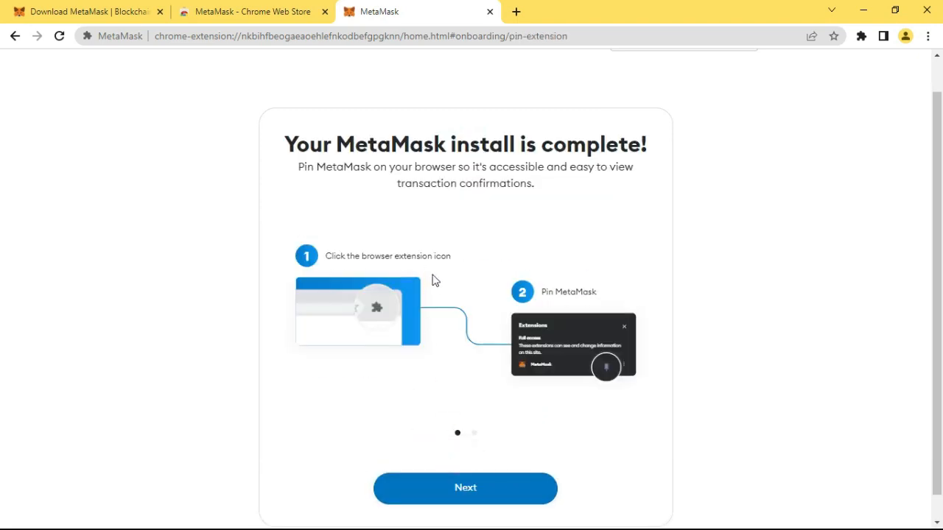
scroll(434, 276, down, 1)
click(463, 471)
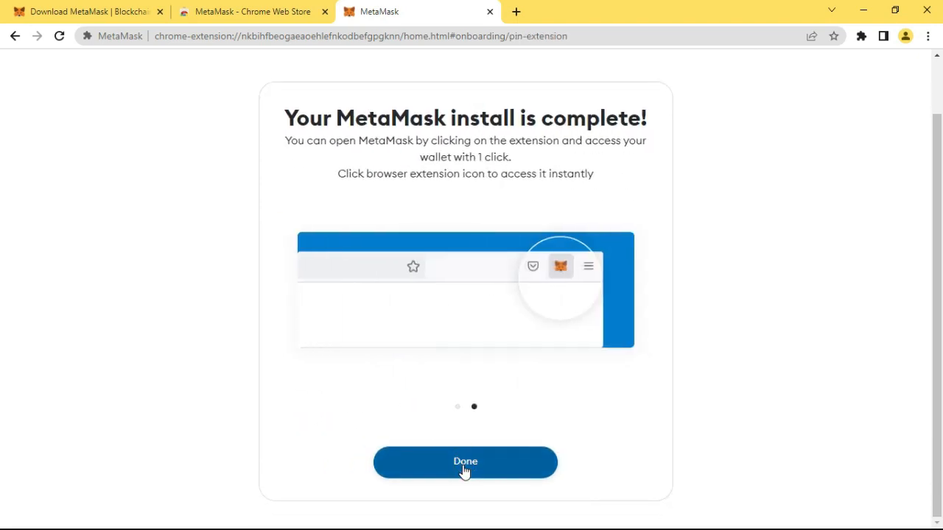
click(463, 471)
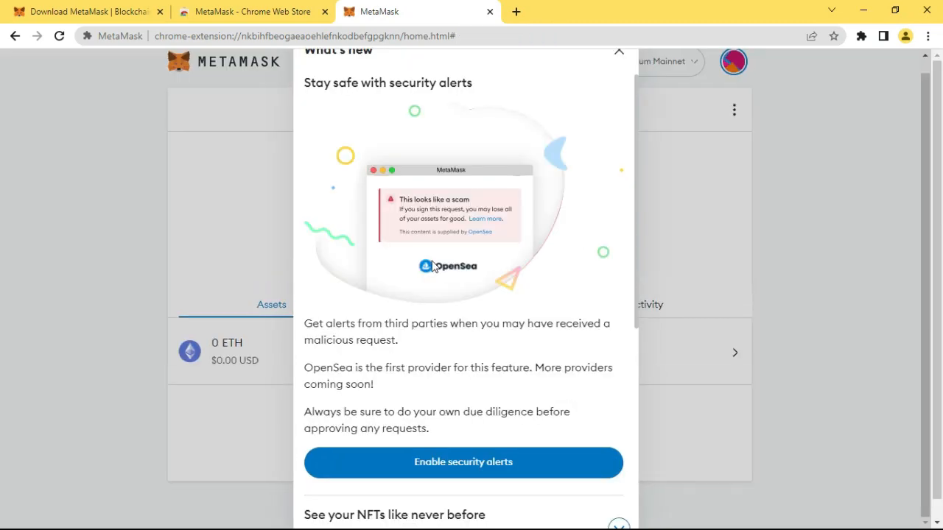
scroll(433, 267, down, 2)
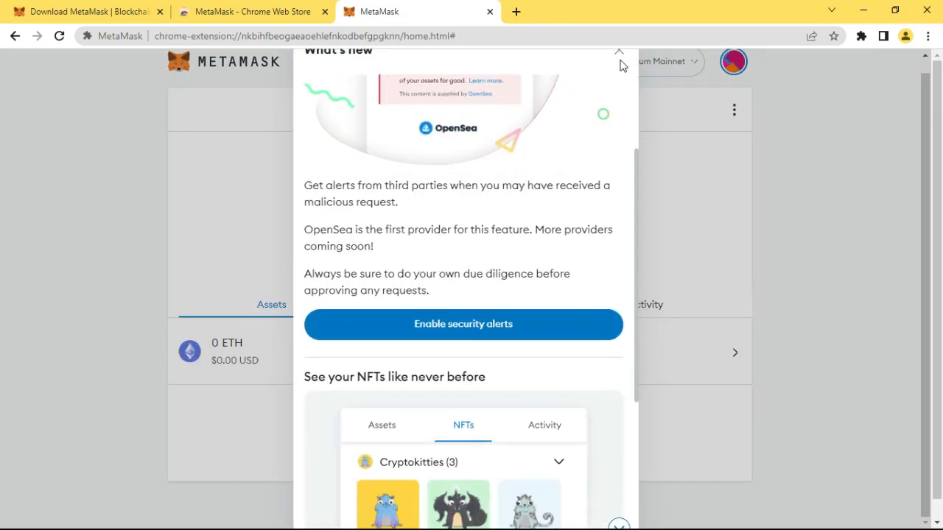
click(618, 53)
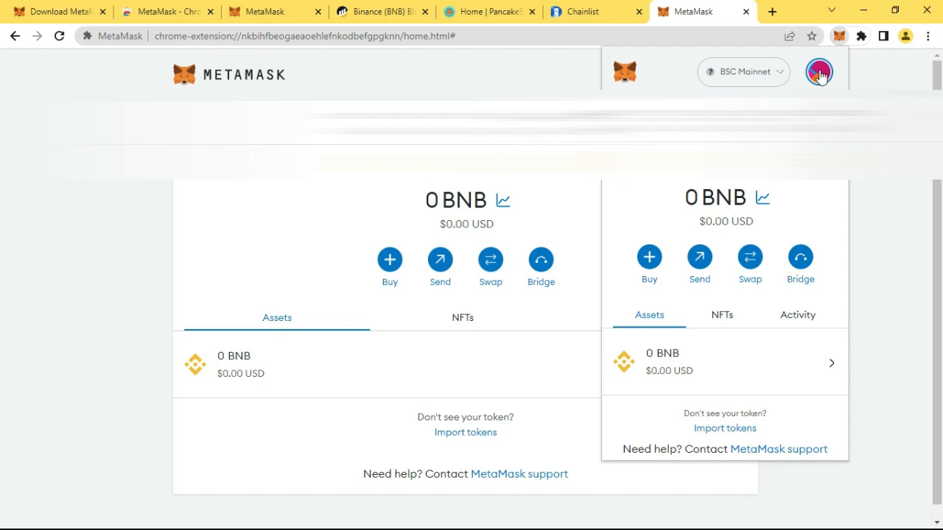
Open the Add a network page from the wallet's Networks settings
click(819, 73)
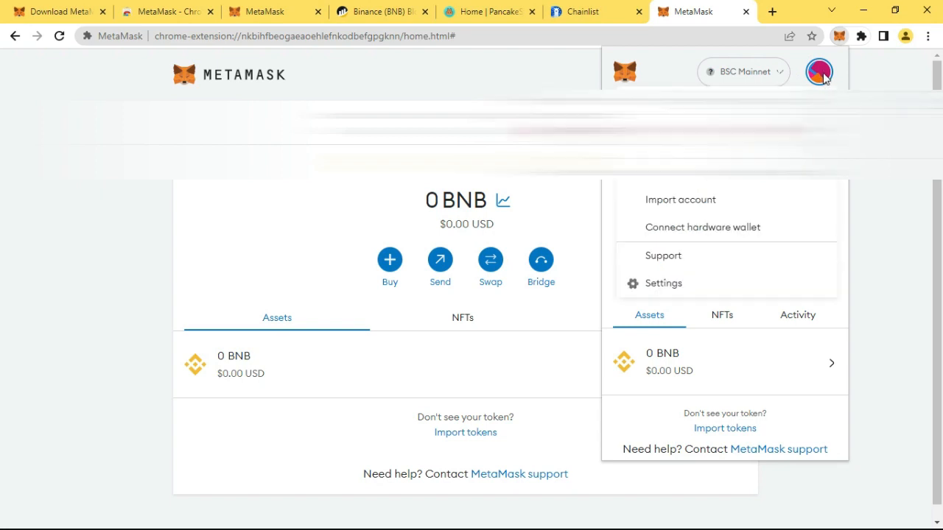
click(665, 285)
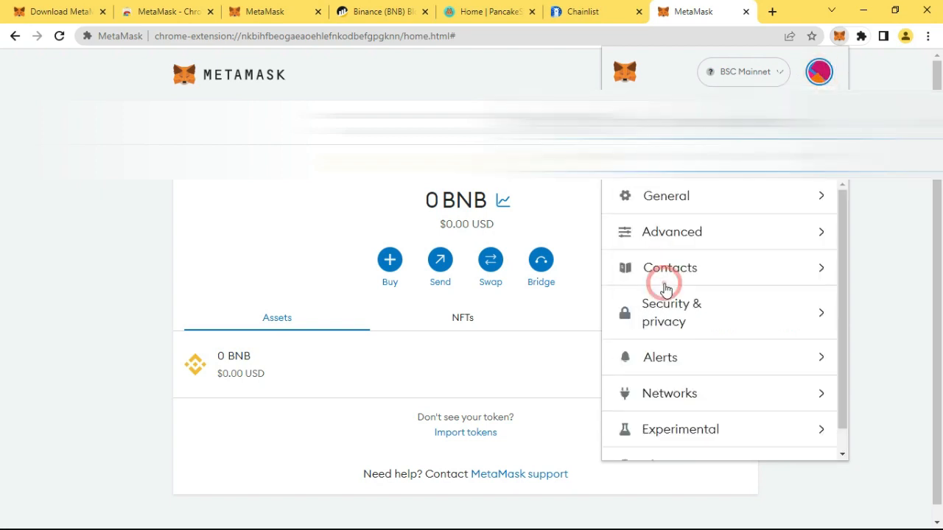
click(661, 395)
click(699, 447)
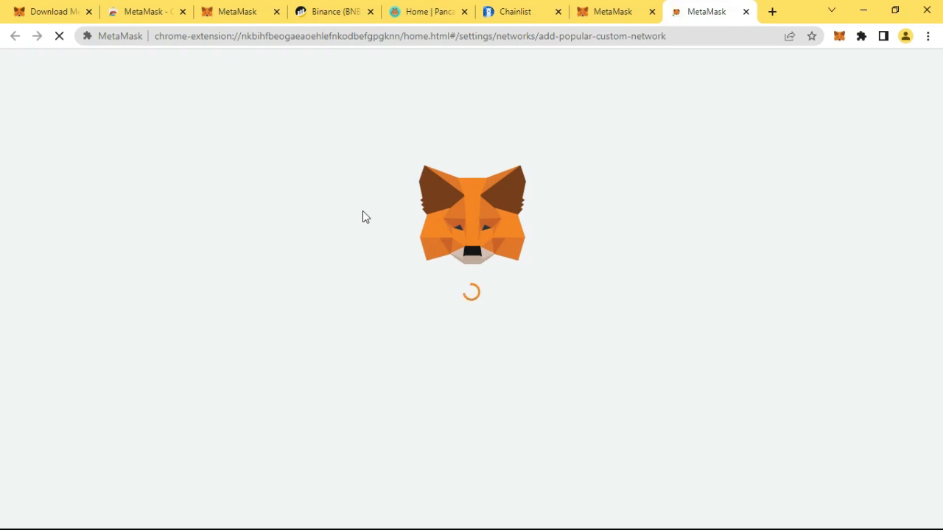
Return to the list of saved networks and show the details of the BSC Mainnet entry
scroll(372, 217, down, 3)
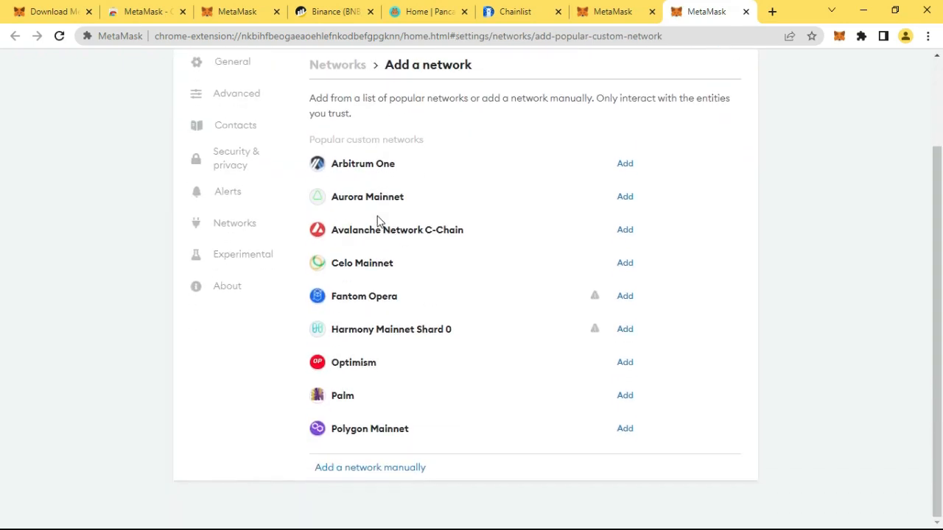
click(233, 228)
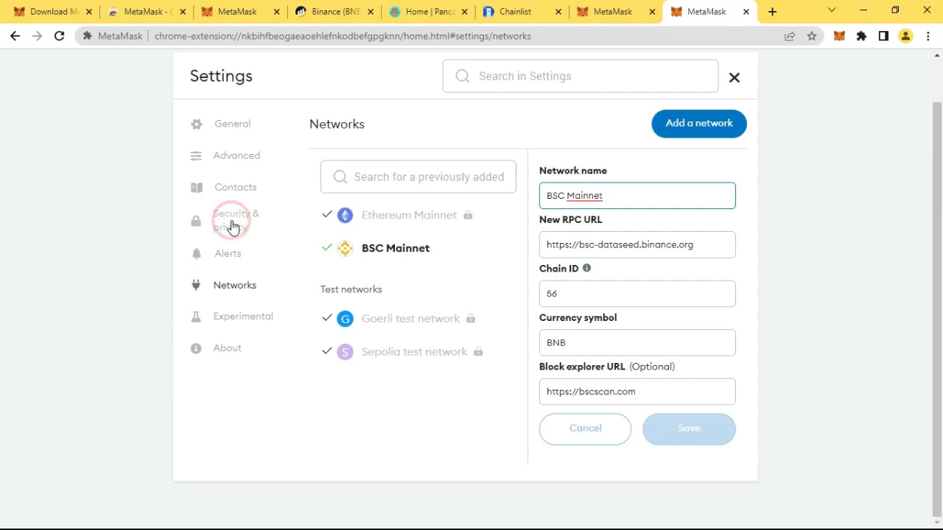
click(388, 253)
Open the form for adding a new network manually
click(700, 127)
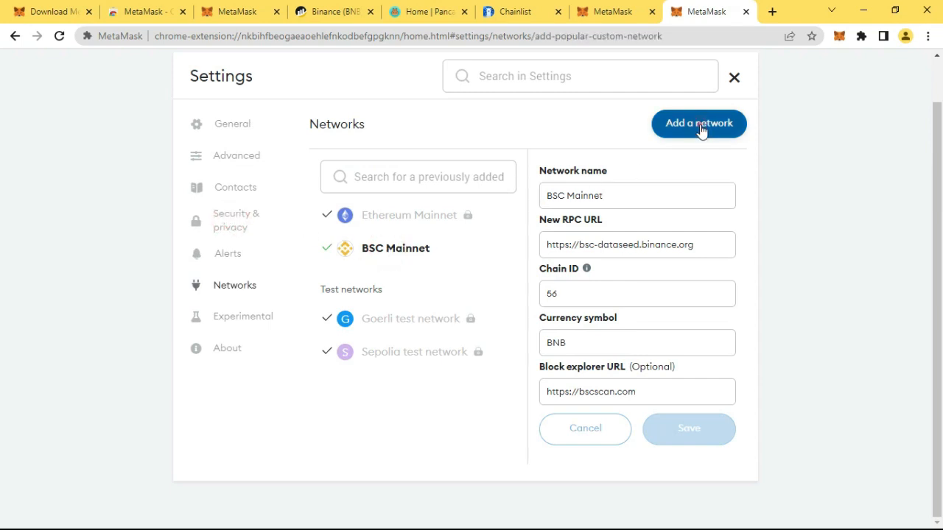
scroll(378, 221, down, 2)
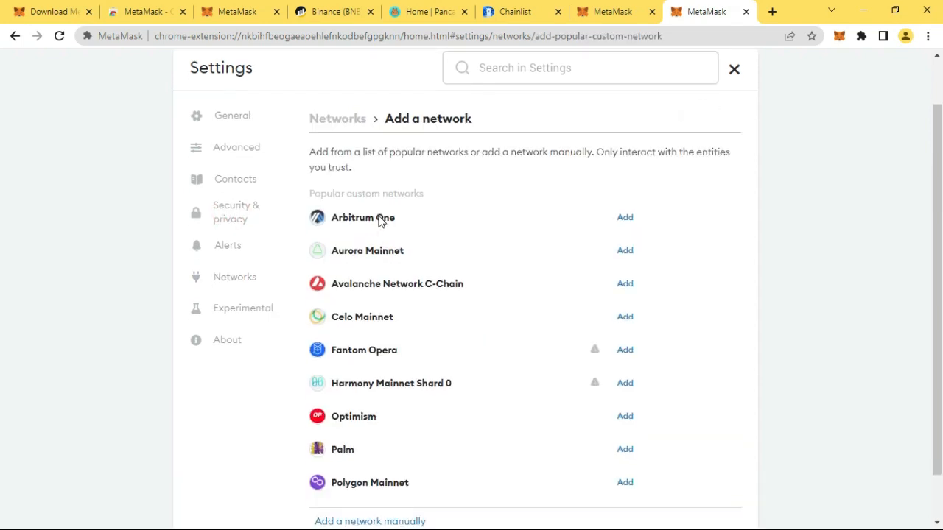
click(377, 470)
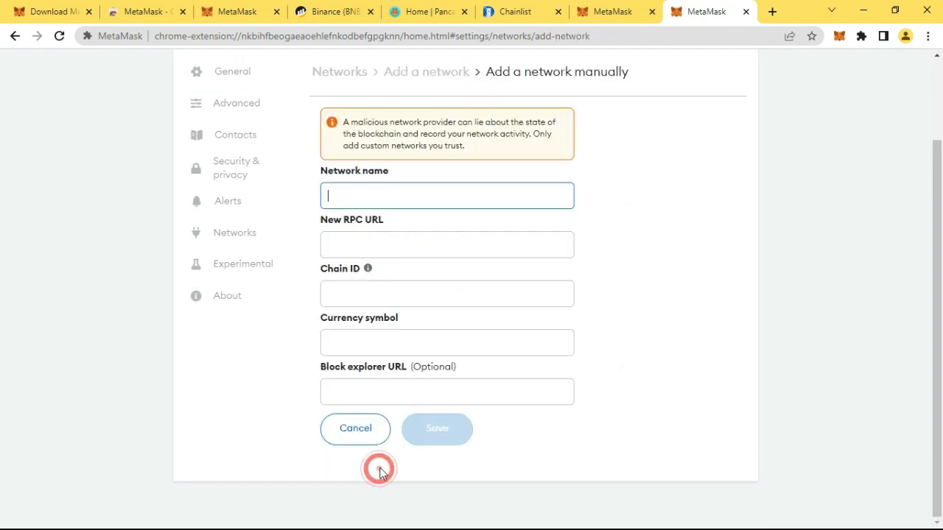
scroll(348, 232, up, 2)
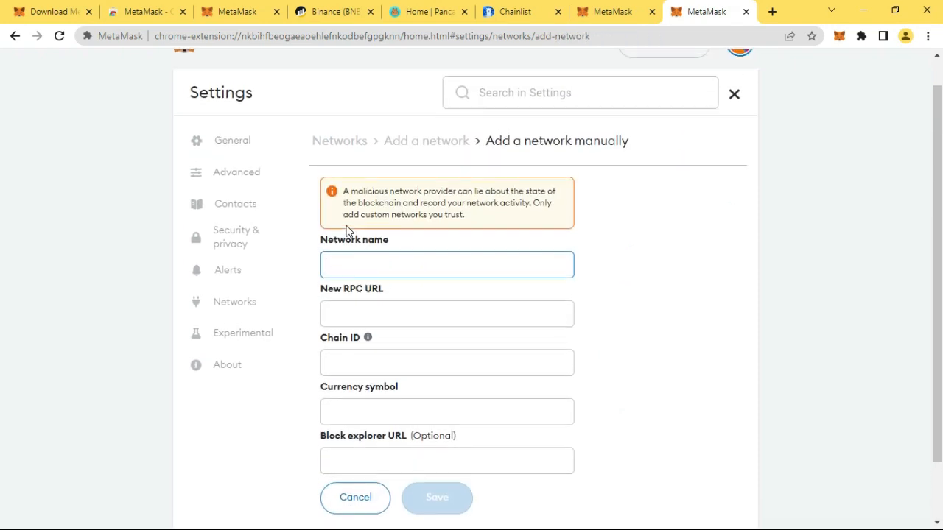
Enter Binance Smart Chain Main Net as the new network's name and select the entered text
click(365, 263)
text(Binance Smart Chain Main Net)
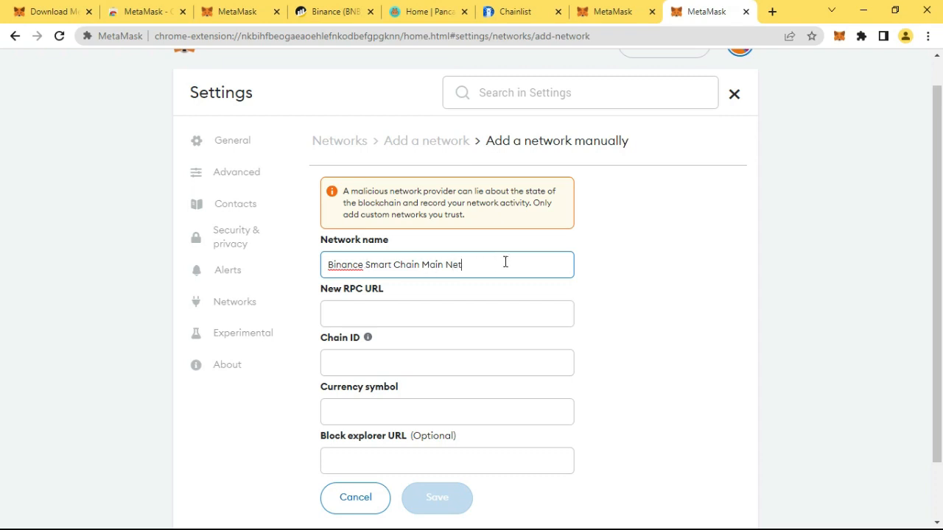
drag(505, 261, 324, 265)
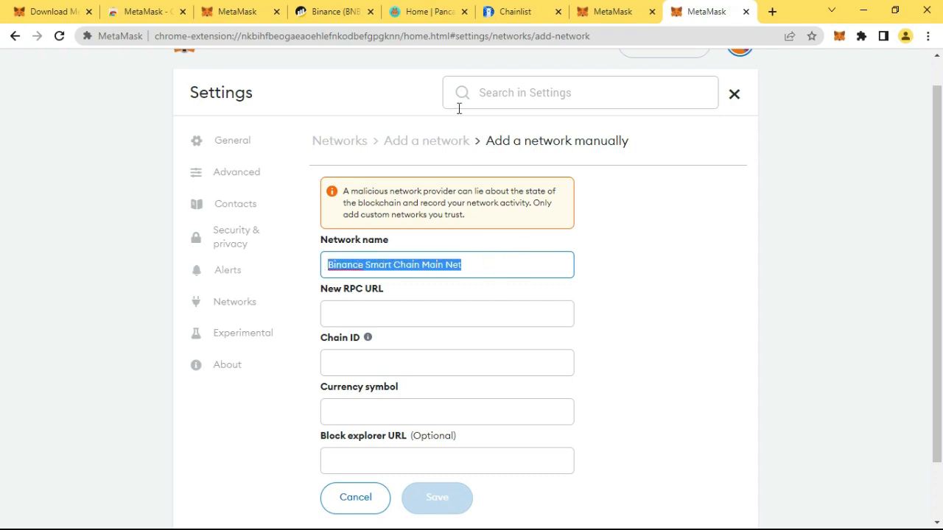
text(BSC Mai)
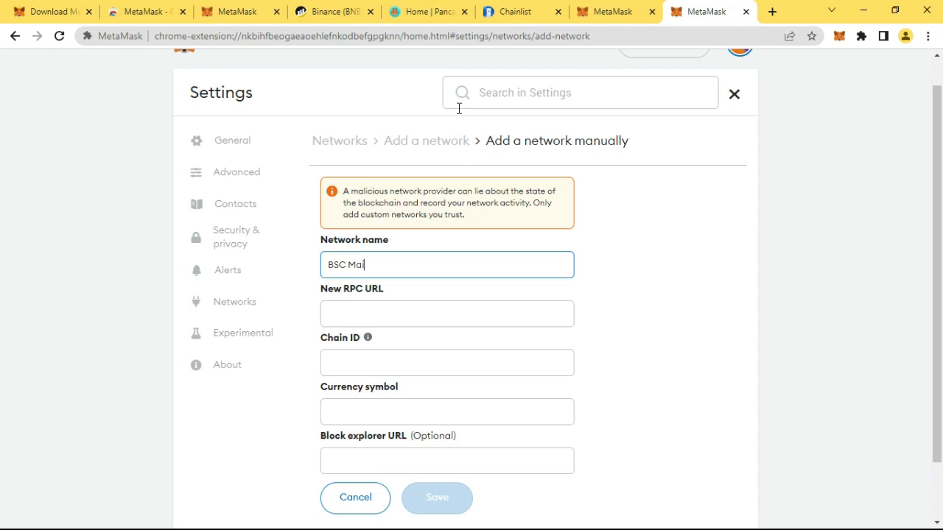
text(nnet)
click(358, 317)
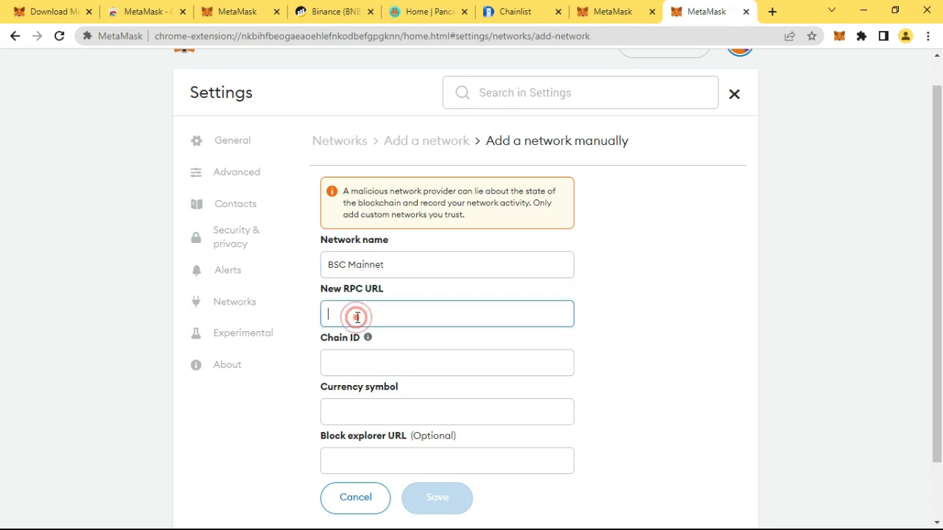
text(https://bsc-dataseed.binance.org)
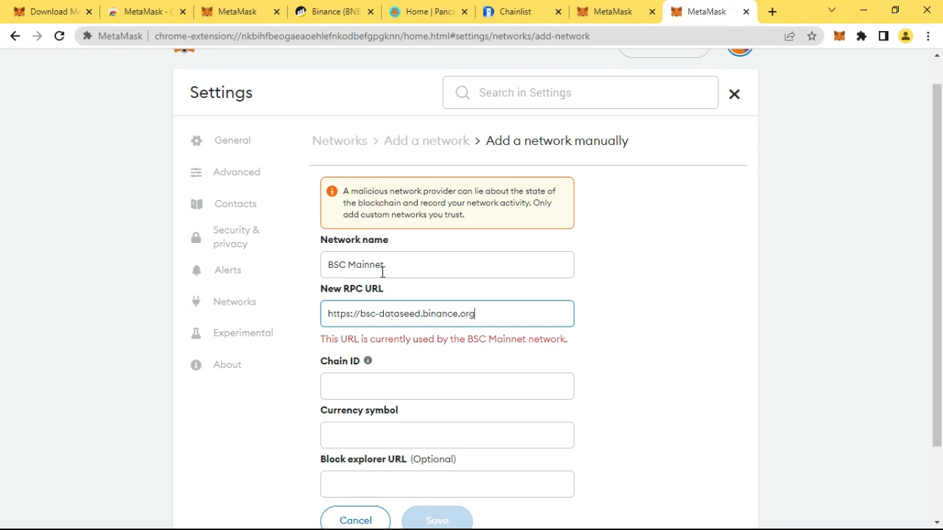
Set the new network's chain ID to 56 and its currency symbol to BNB
scroll(366, 279, down, 2)
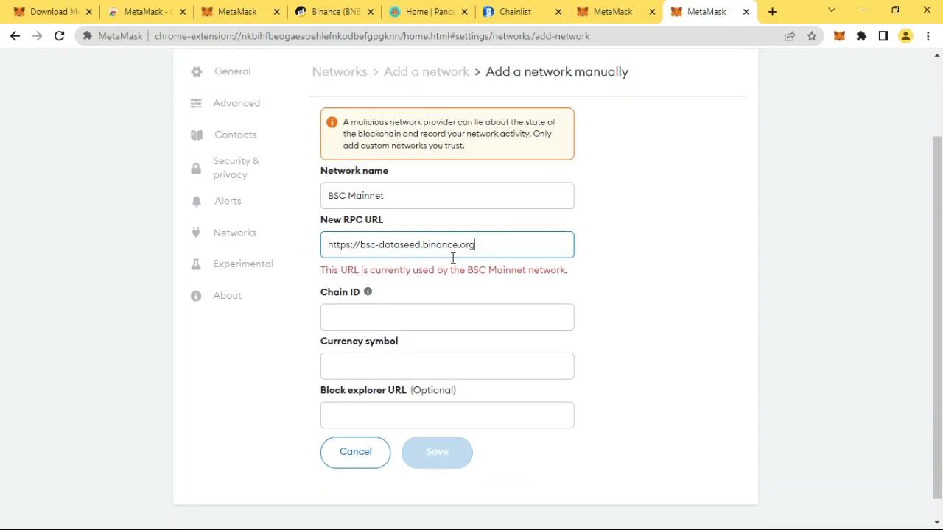
click(355, 318)
text(56)
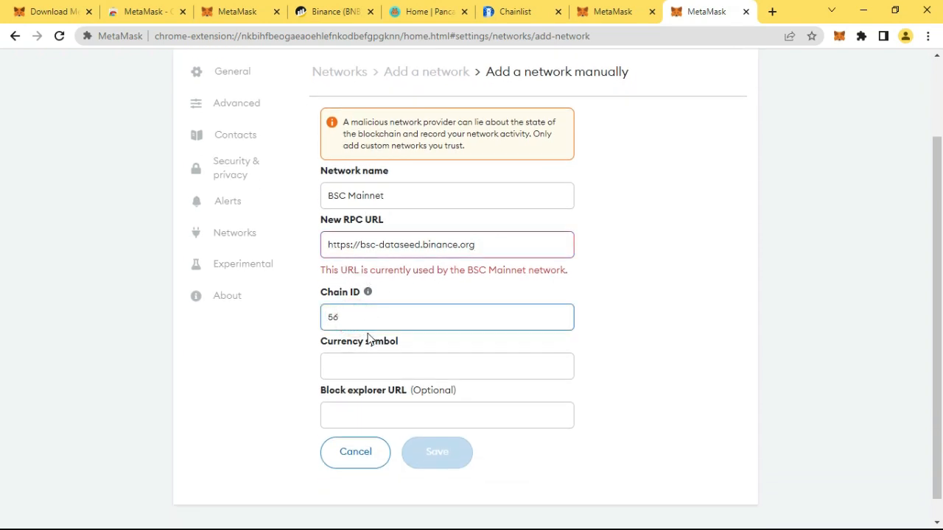
click(370, 366)
text(BNB)
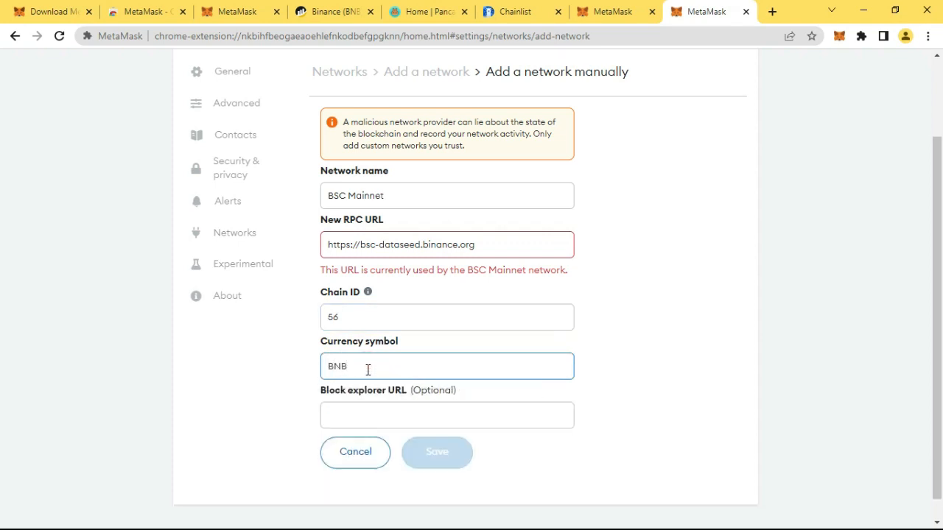
click(365, 412)
text(h)
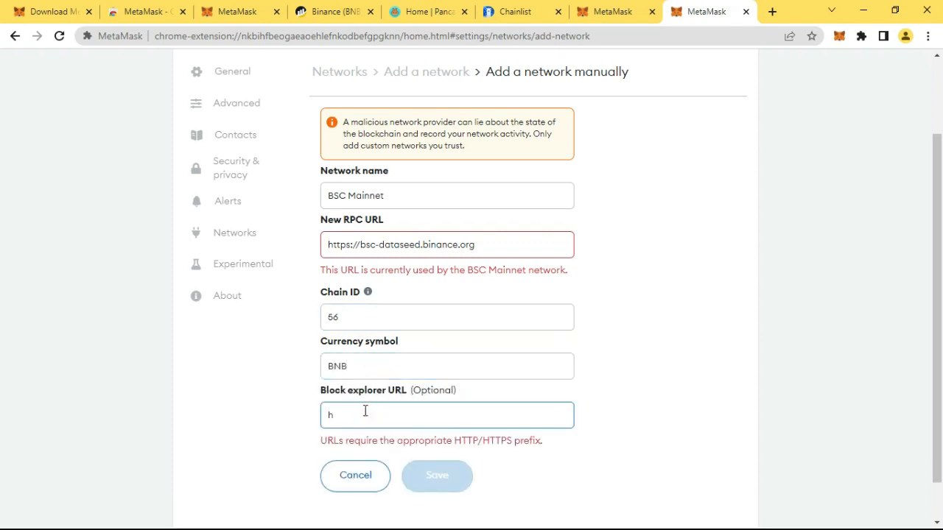
text(ttps://)
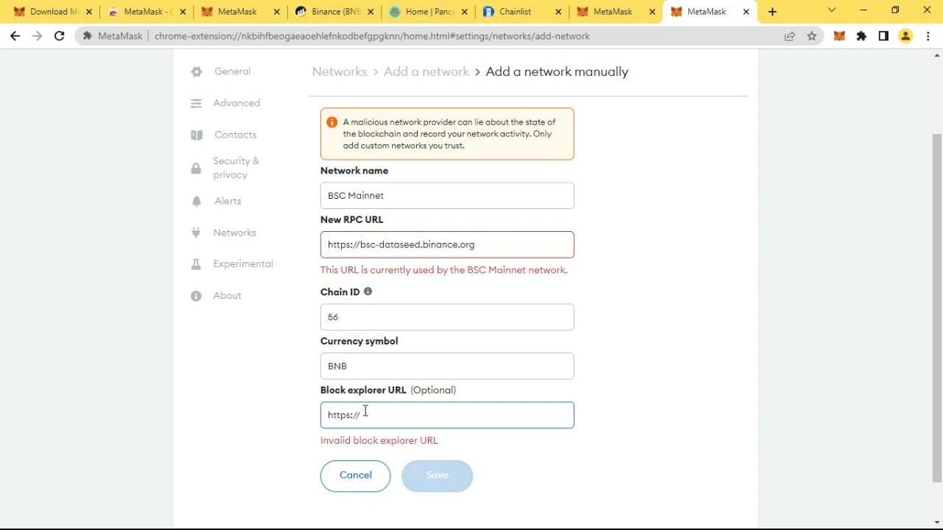
text(bscsc)
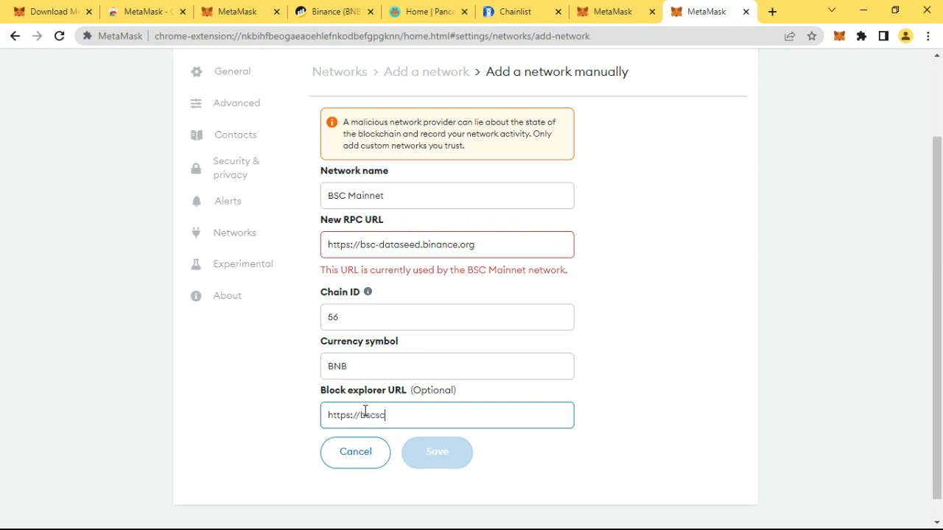
text(an.com)
click(436, 458)
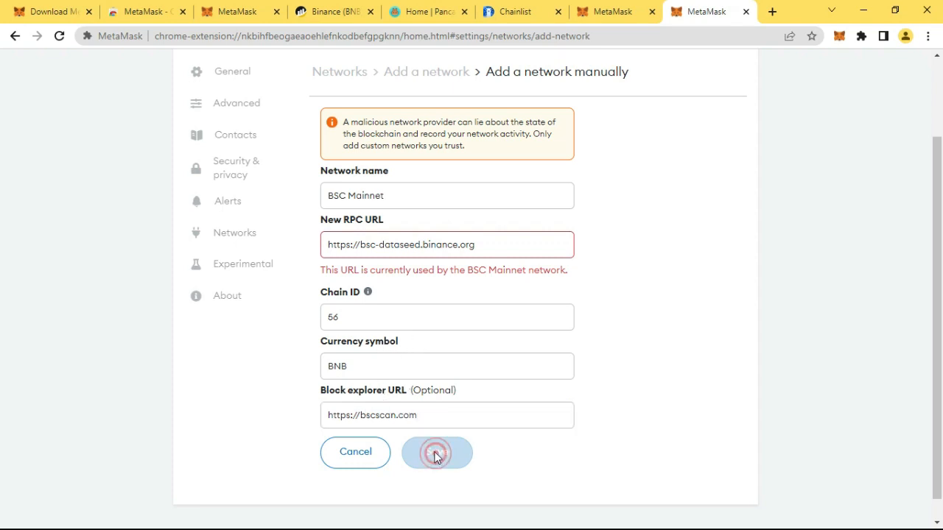
Review the saved BSC Mainnet entry's details in the Networks settings and close the settings
click(235, 238)
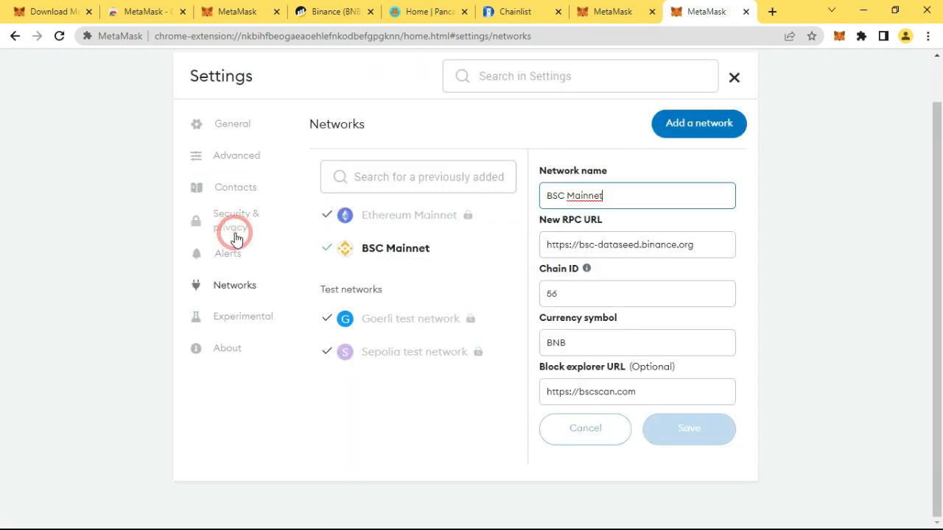
click(398, 254)
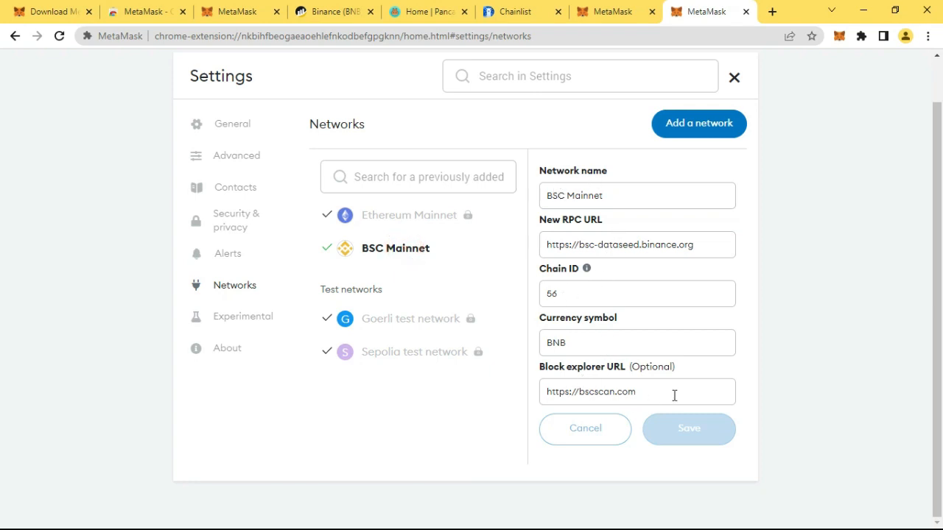
click(735, 79)
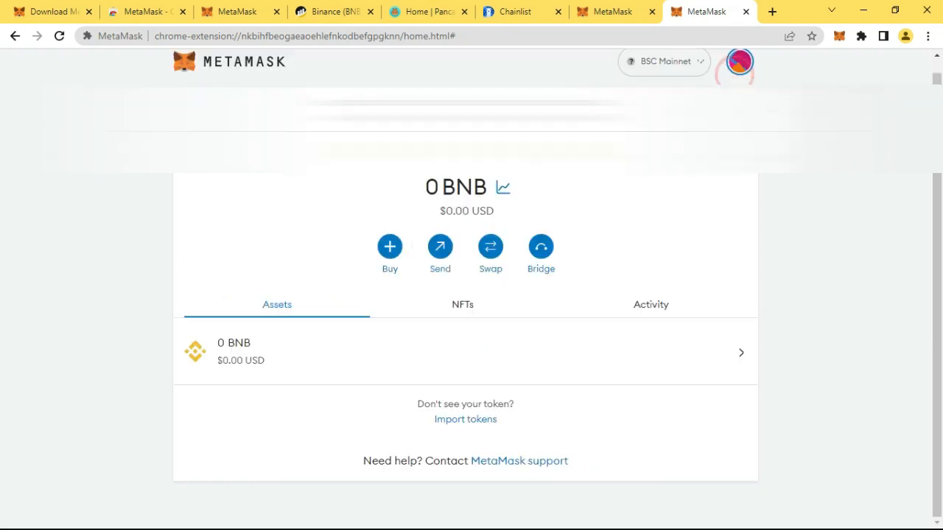
Choose BSC Mainnet as the wallet's active network
click(676, 62)
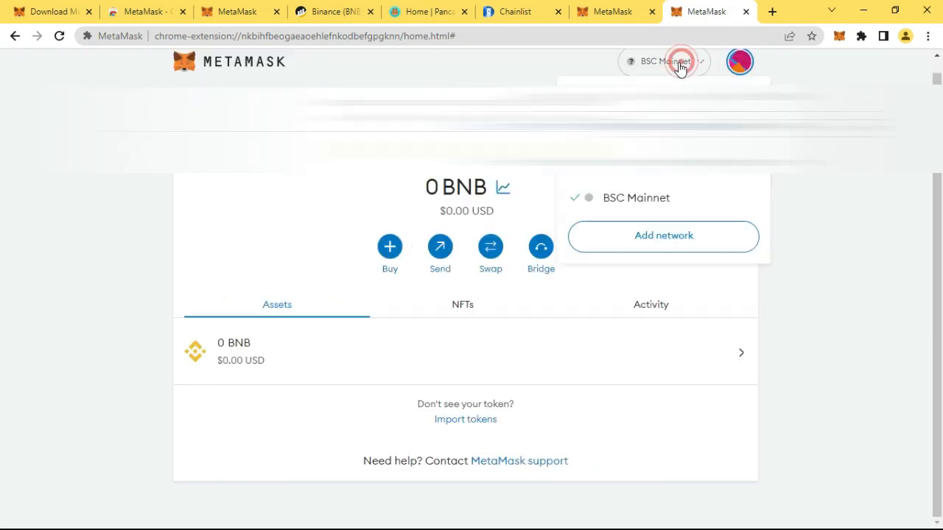
click(639, 200)
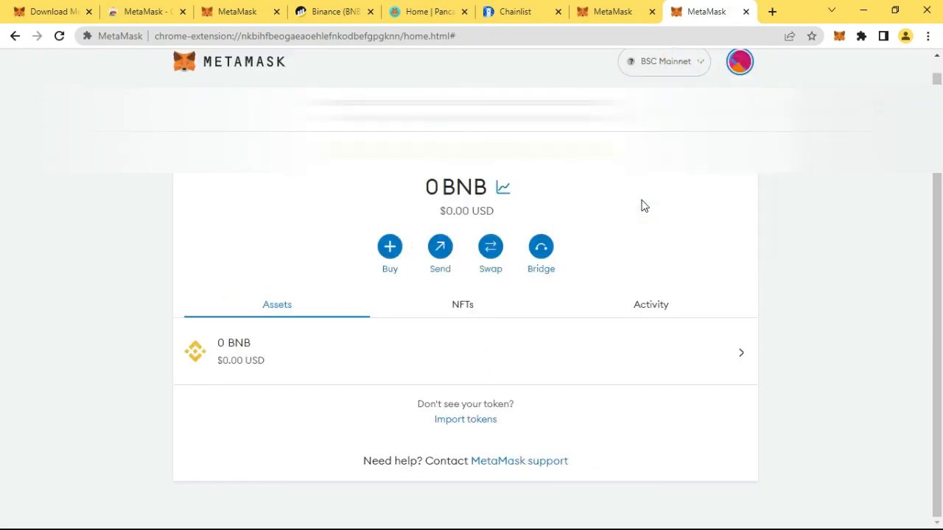